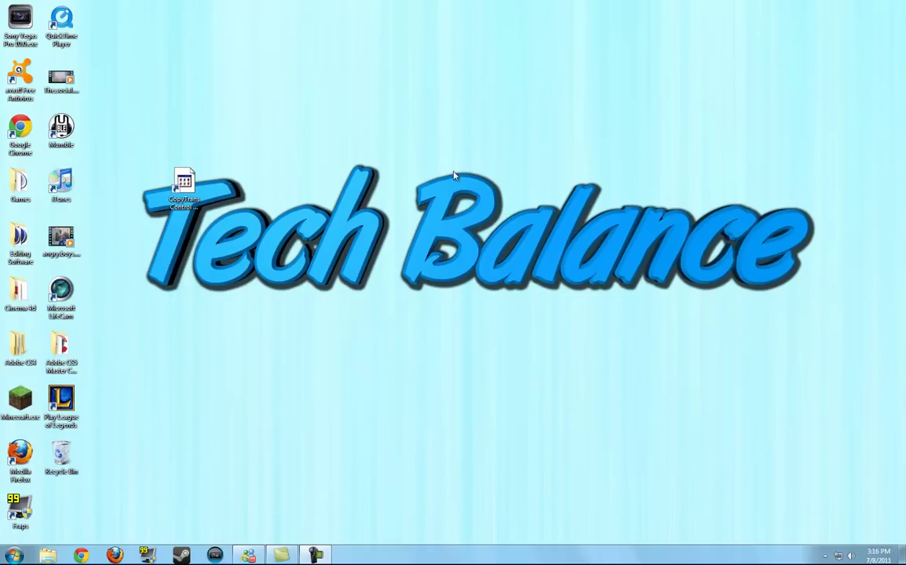
# Launch Firefox and bring up the copytrans.net CopyTrans Suite free download page
pyautogui.click(114, 555)
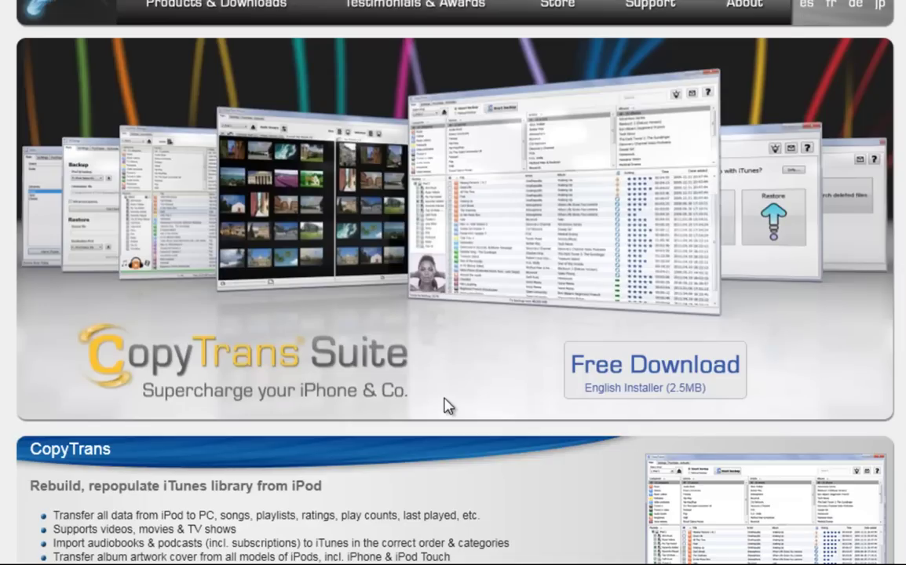
# Download the CopyTrans Suite installer via Free Download and Save File, then check the download's options
pyautogui.click(619, 378)
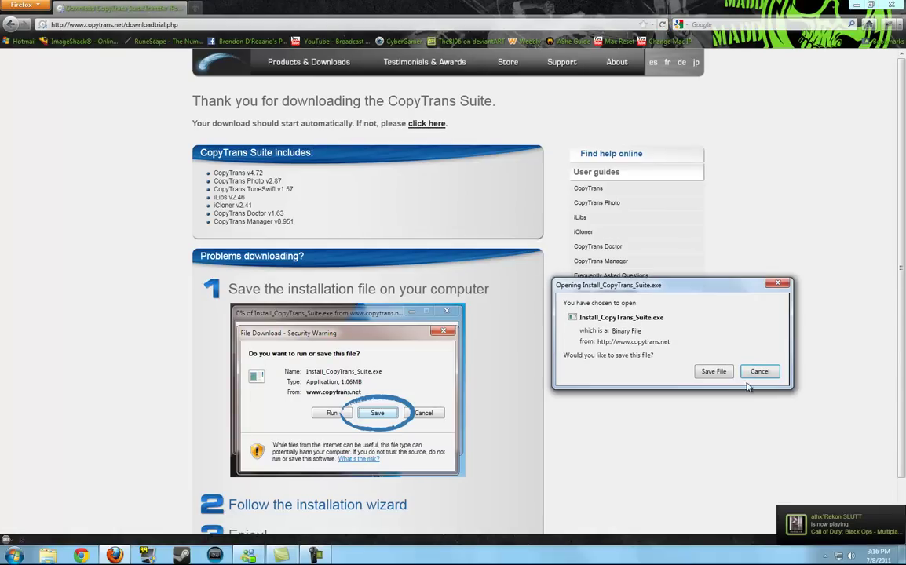
pyautogui.click(715, 371)
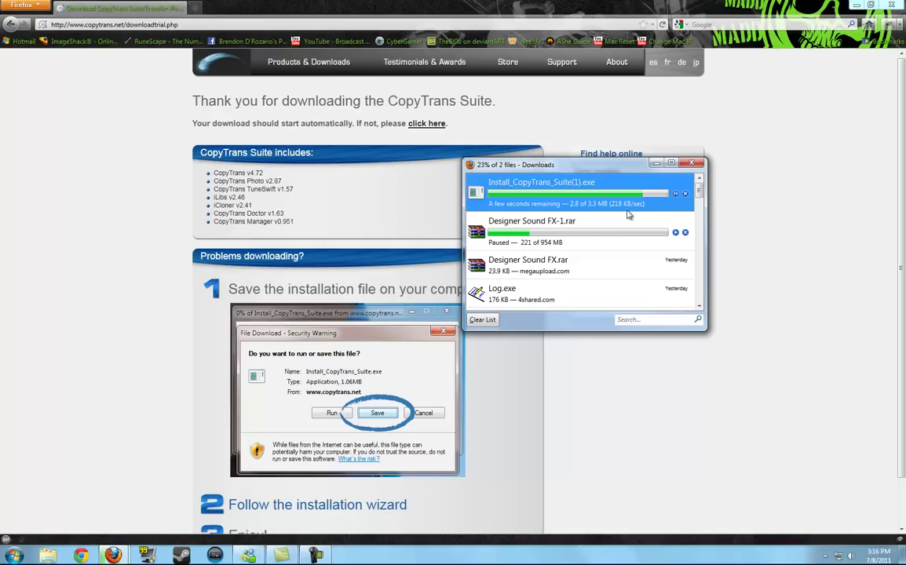
pyautogui.rightClick(679, 203)
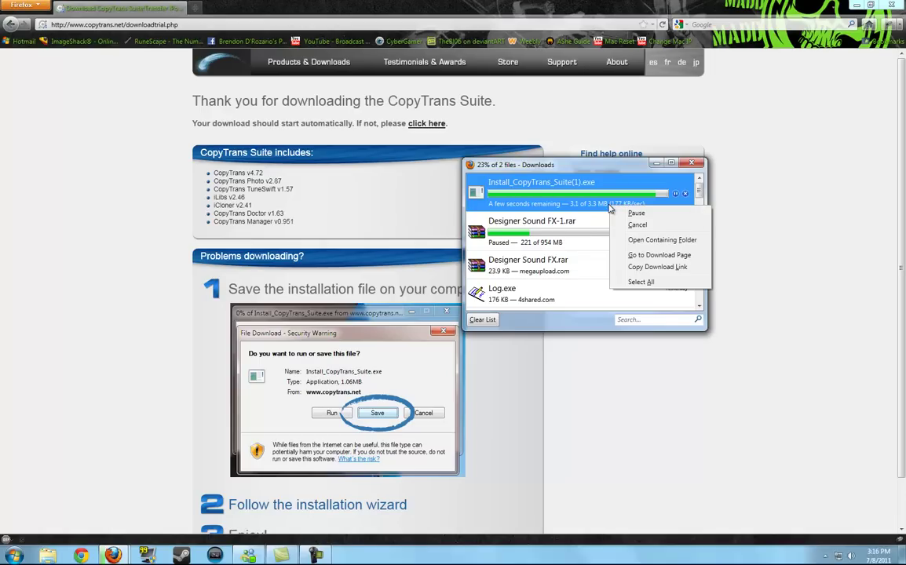
pyautogui.click(572, 171)
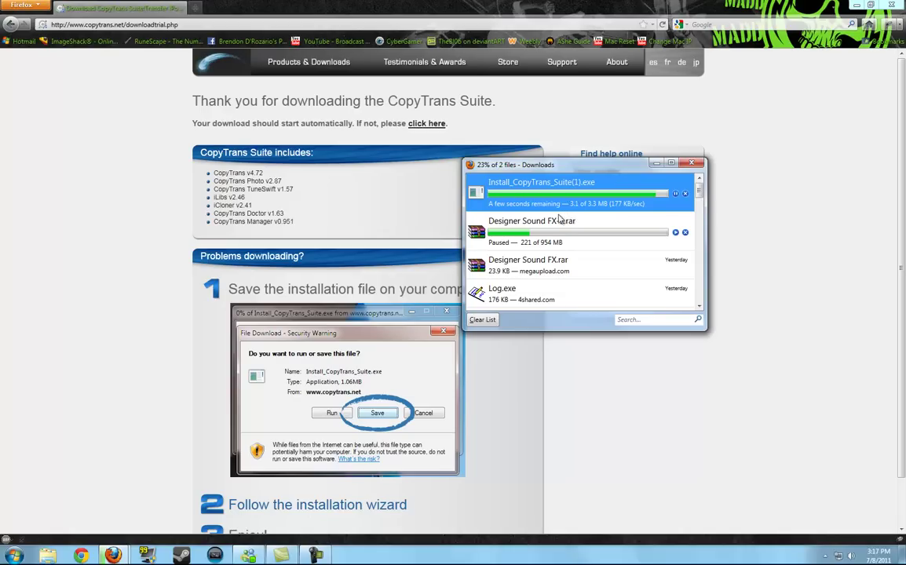
# Close the Explorer Downloads folder and run Install_CopyTrans_Suite(1).exe from Firefox's downloads
pyautogui.click(554, 227)
pyautogui.click(563, 182)
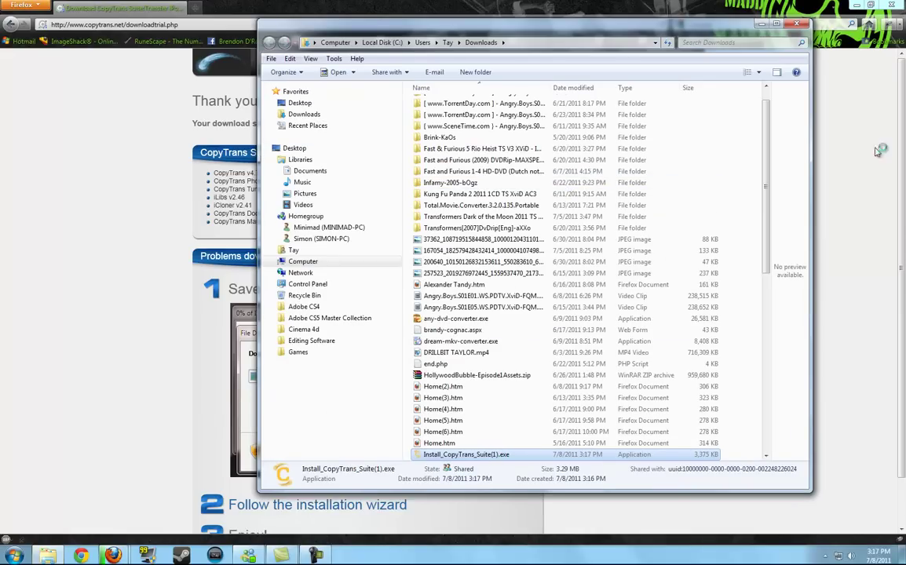
pyautogui.click(797, 23)
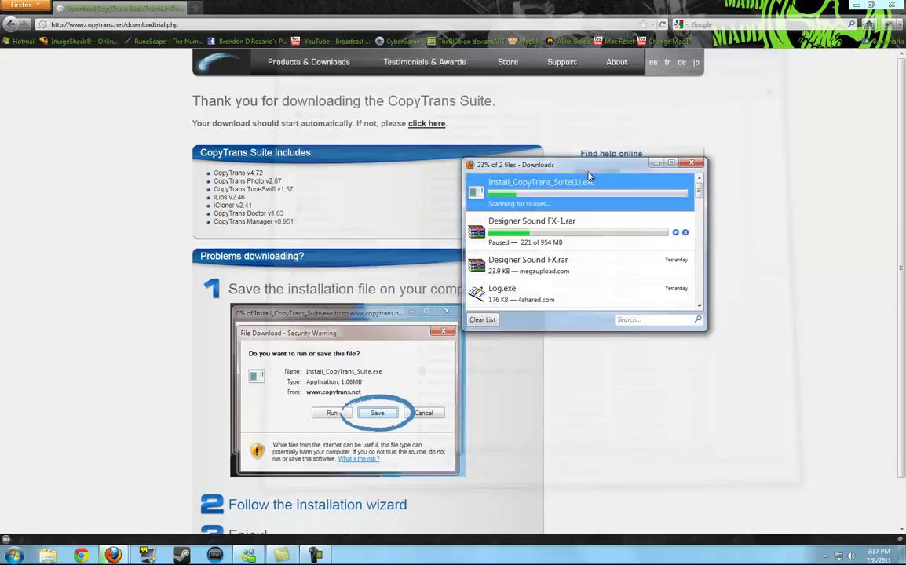
pyautogui.doubleClick(542, 226)
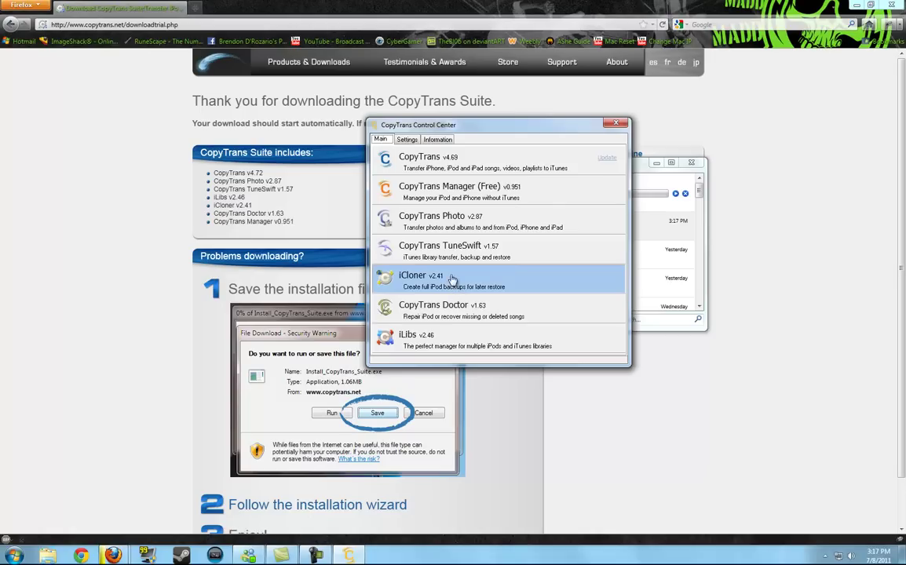
# Return from the Start menu to CopyTrans Control Center and pick CopyTrans Manager (Free)
pyautogui.press('super')
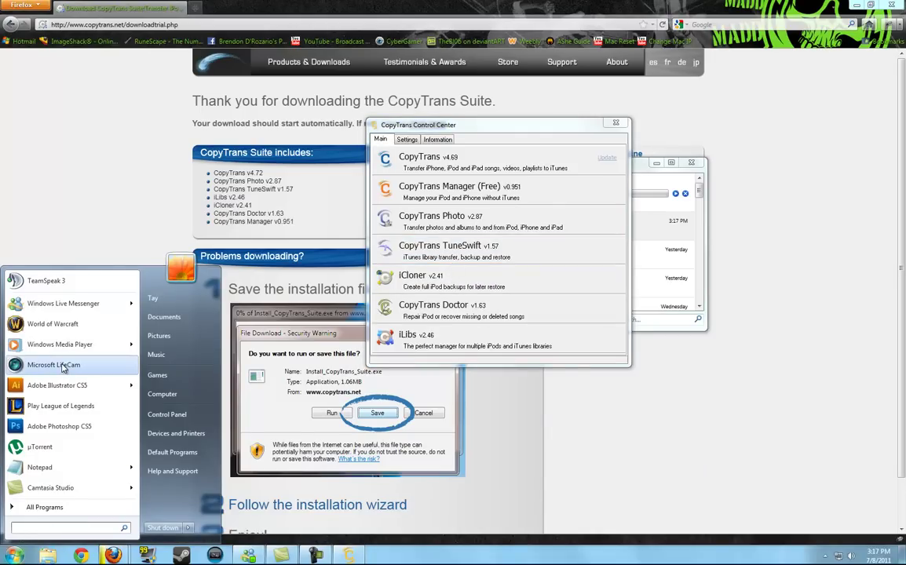
pyautogui.click(384, 132)
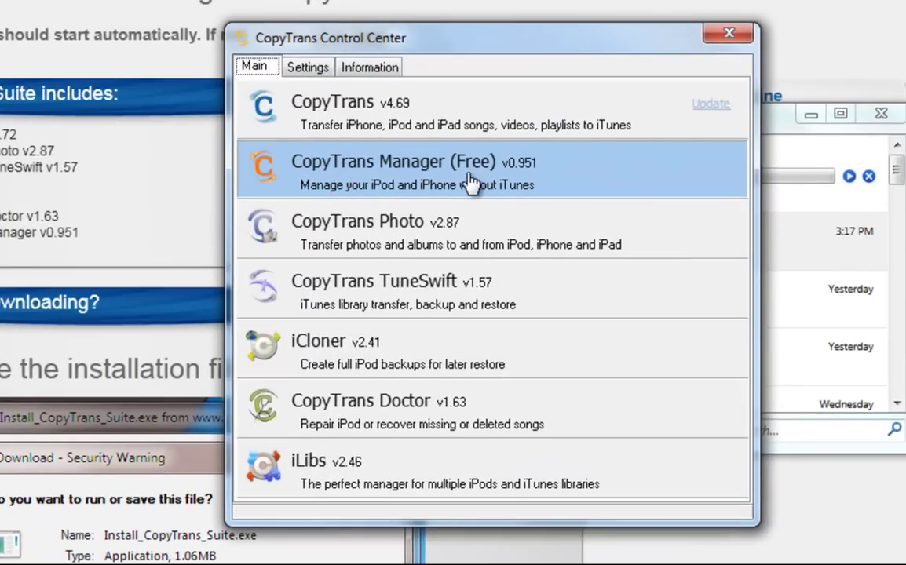
pyautogui.click(326, 182)
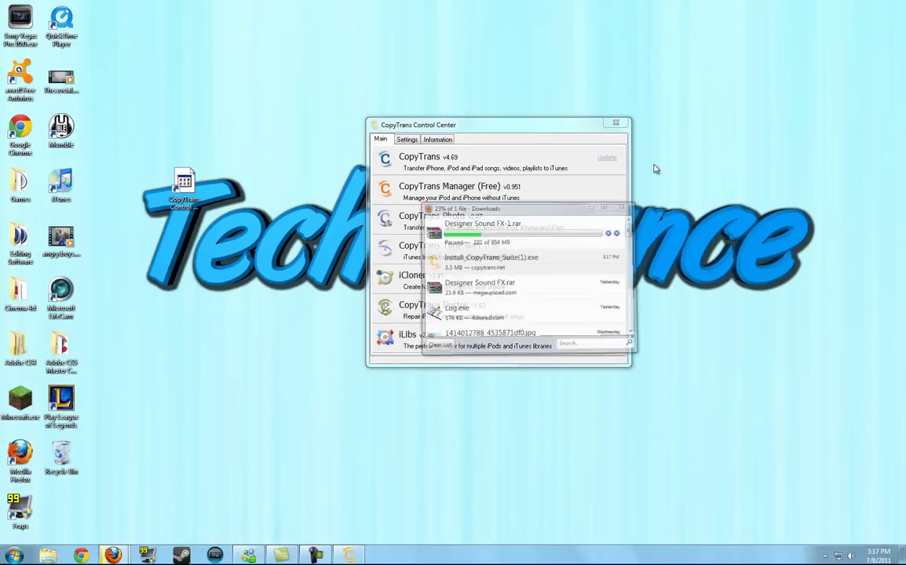
# Start CopyTrans Manager, close the Control Center, and dismiss the welcome splash screen
pyautogui.click(471, 188)
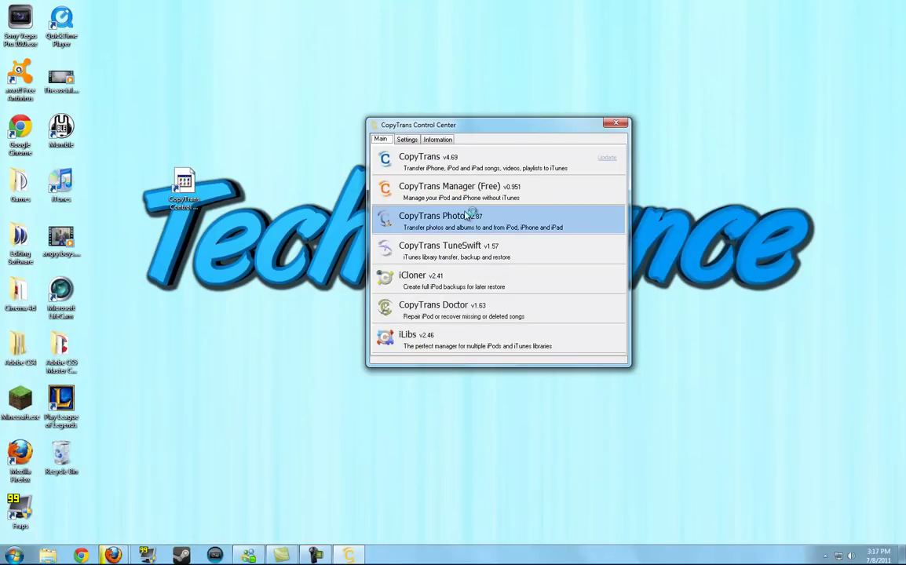
pyautogui.click(618, 125)
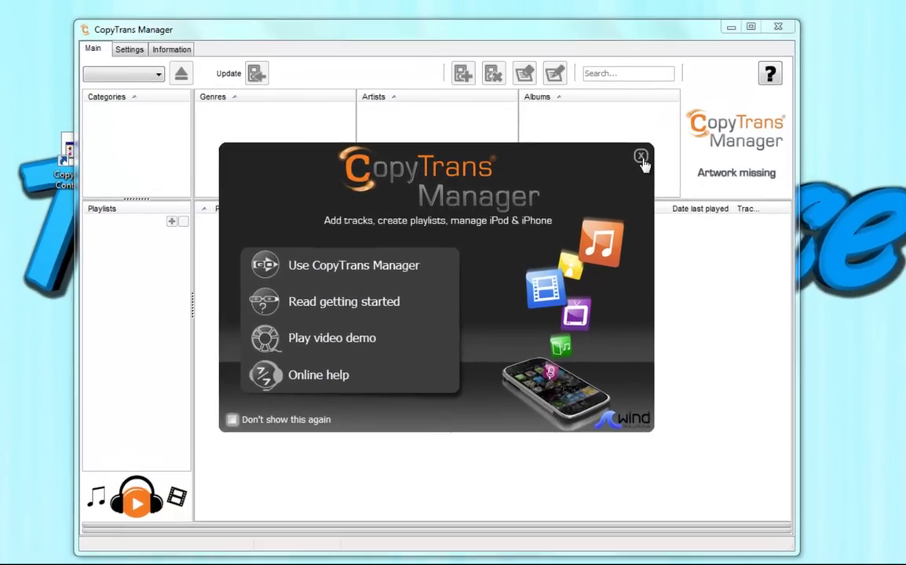
pyautogui.click(603, 186)
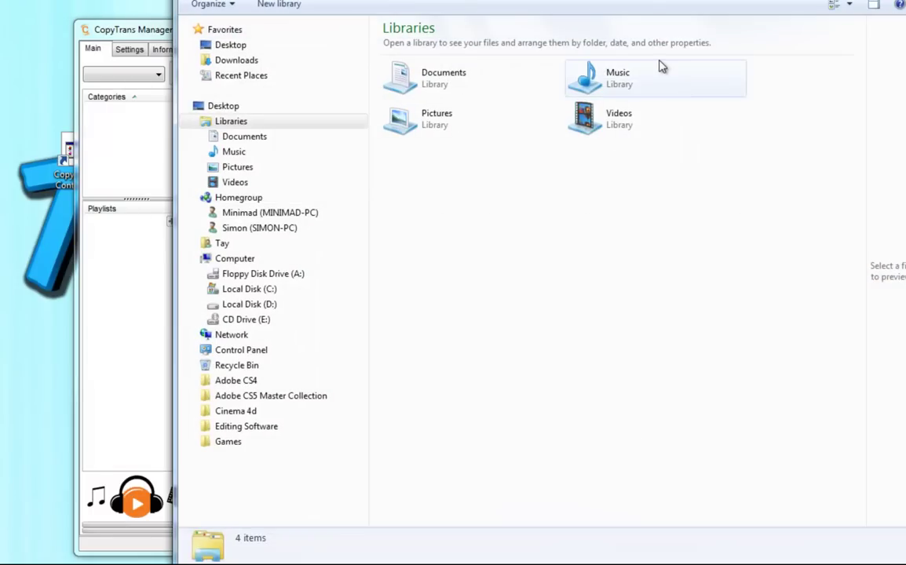
# Open the Music library and drag the Disturbed 'Another Way To Die' mp3 into CopyTrans Manager
pyautogui.doubleClick(656, 67)
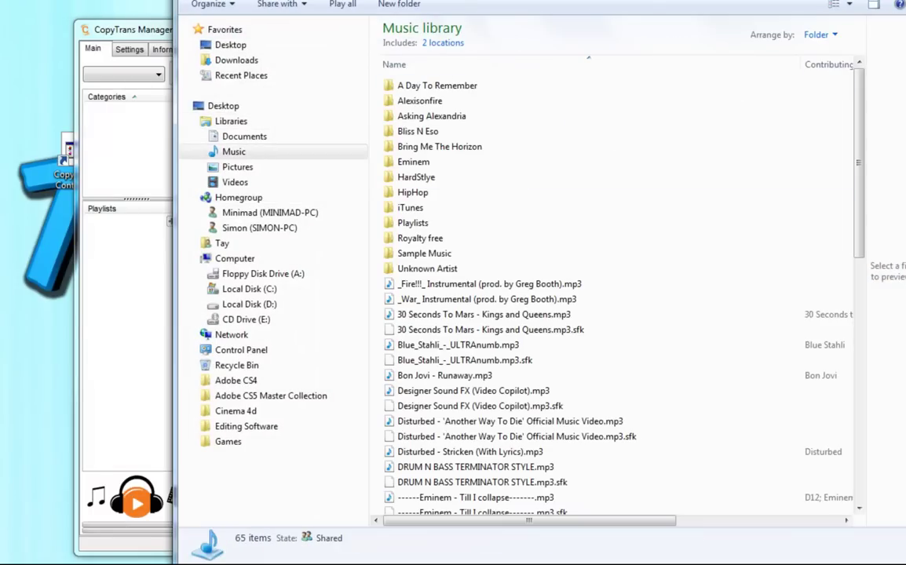
pyautogui.moveTo(785, 418); pyautogui.dragTo(265, 292)
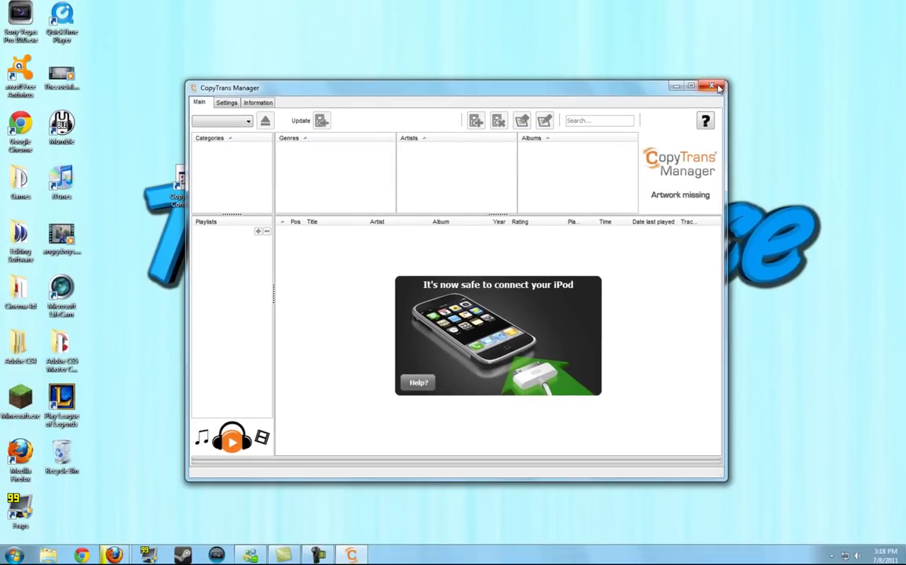
# Close CopyTrans Manager and cancel the Program Compatibility Assistant warning
pyautogui.click(717, 86)
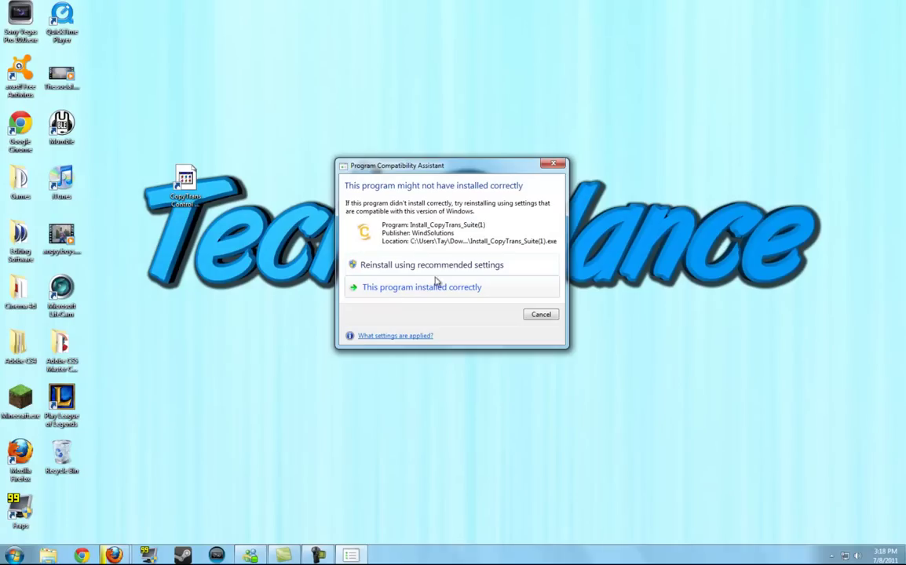
pyautogui.click(540, 314)
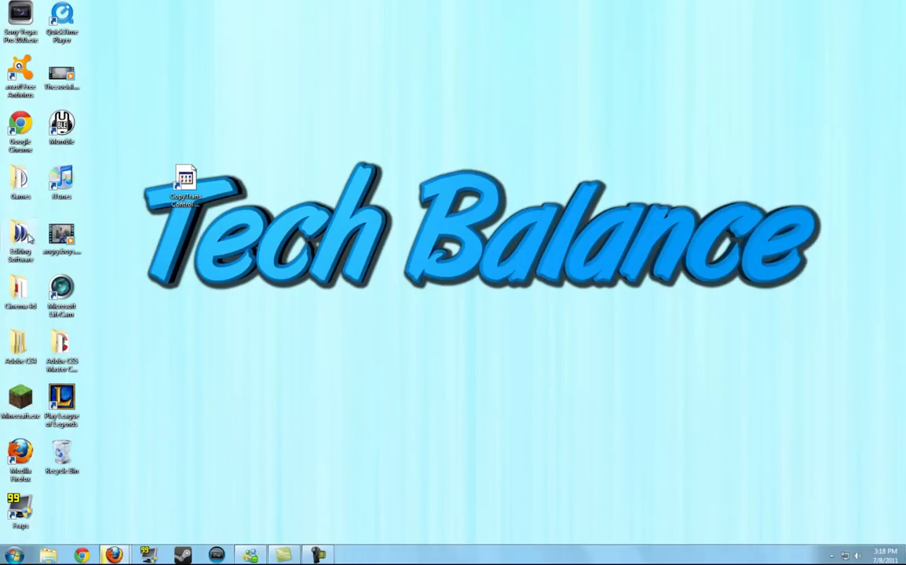
# Drag the CopyTrans Control Center desktop shortcut to the left icon column below Fraps
pyautogui.moveTo(186, 182)
pyautogui.mouseDown()
pyautogui.moveTo(78, 234)
pyautogui.moveTo(66, 507)
pyautogui.mouseUp()
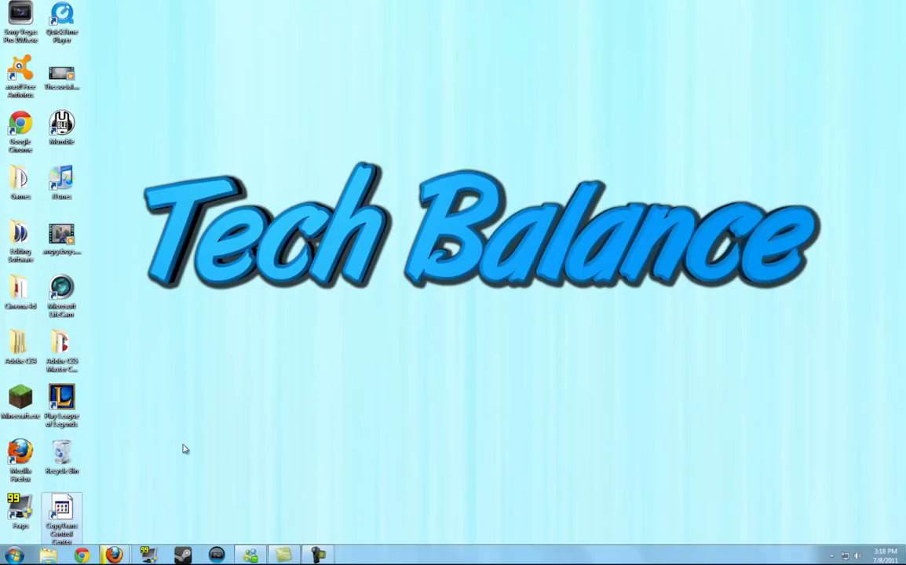